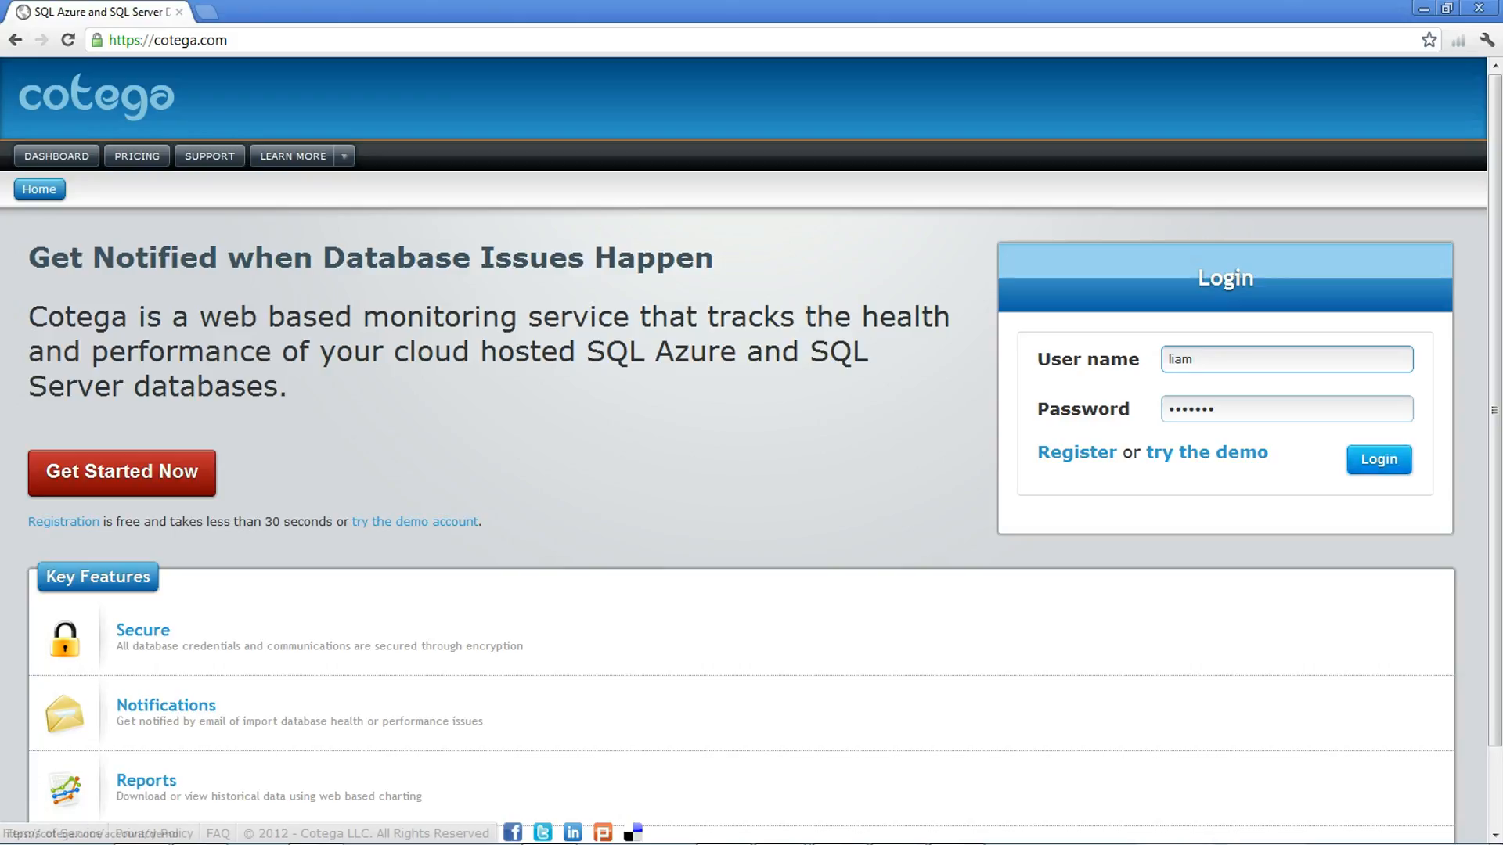
Step: Log in to the Cotega account with the prefilled user name and password
{"action": "left_click", "coordinate": [1379, 460]}
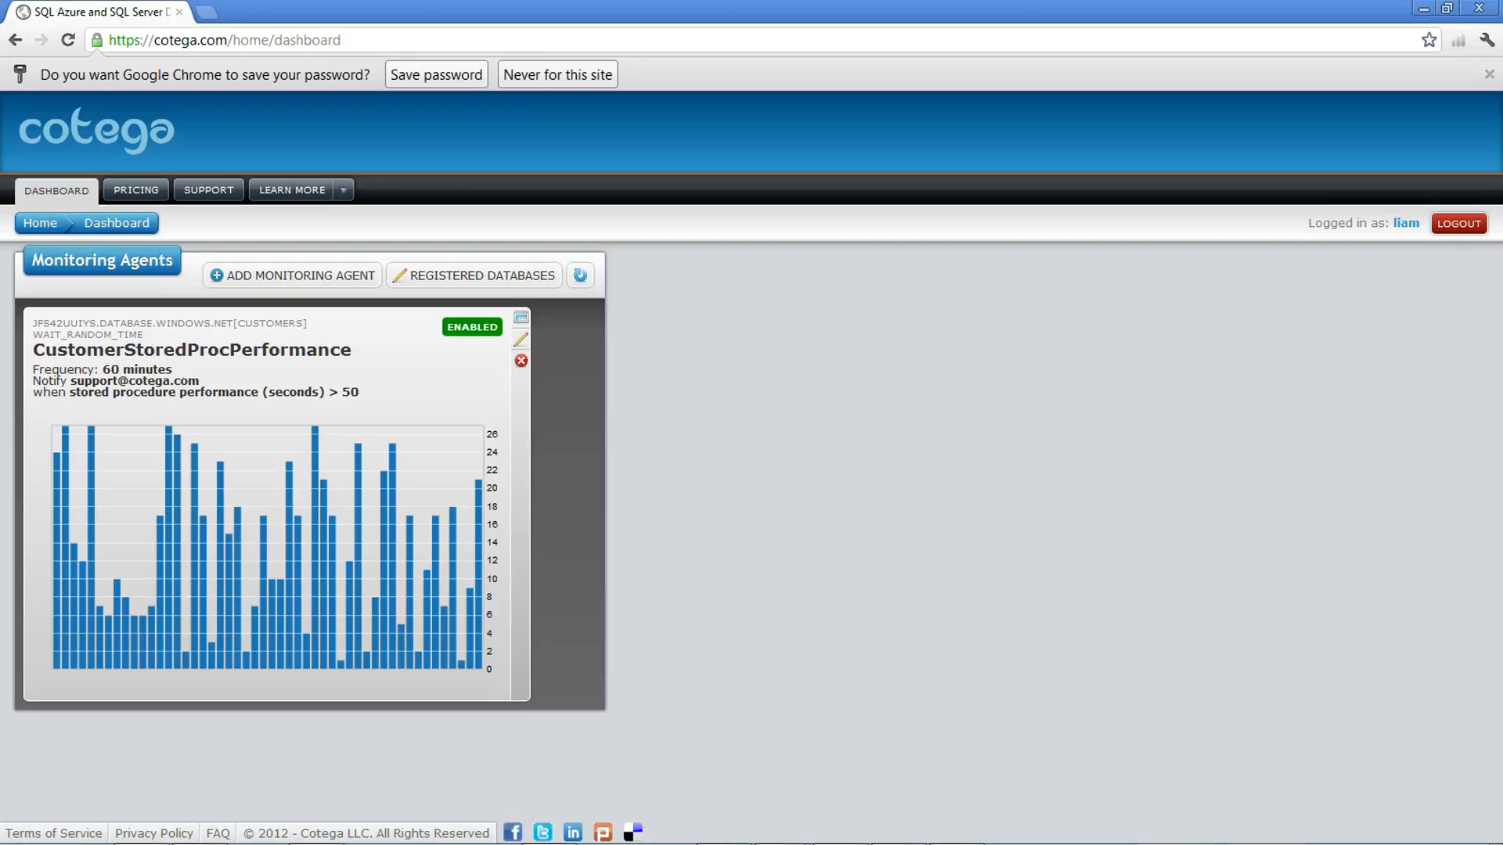
Step: Examine the details of the existing CustomerStoredProcPerformance monitoring agent
{"action": "left_click_drag", "start_coordinate": [172, 369], "coordinate": [103, 369]}
{"action": "left_click_drag", "start_coordinate": [360, 392], "coordinate": [76, 392]}
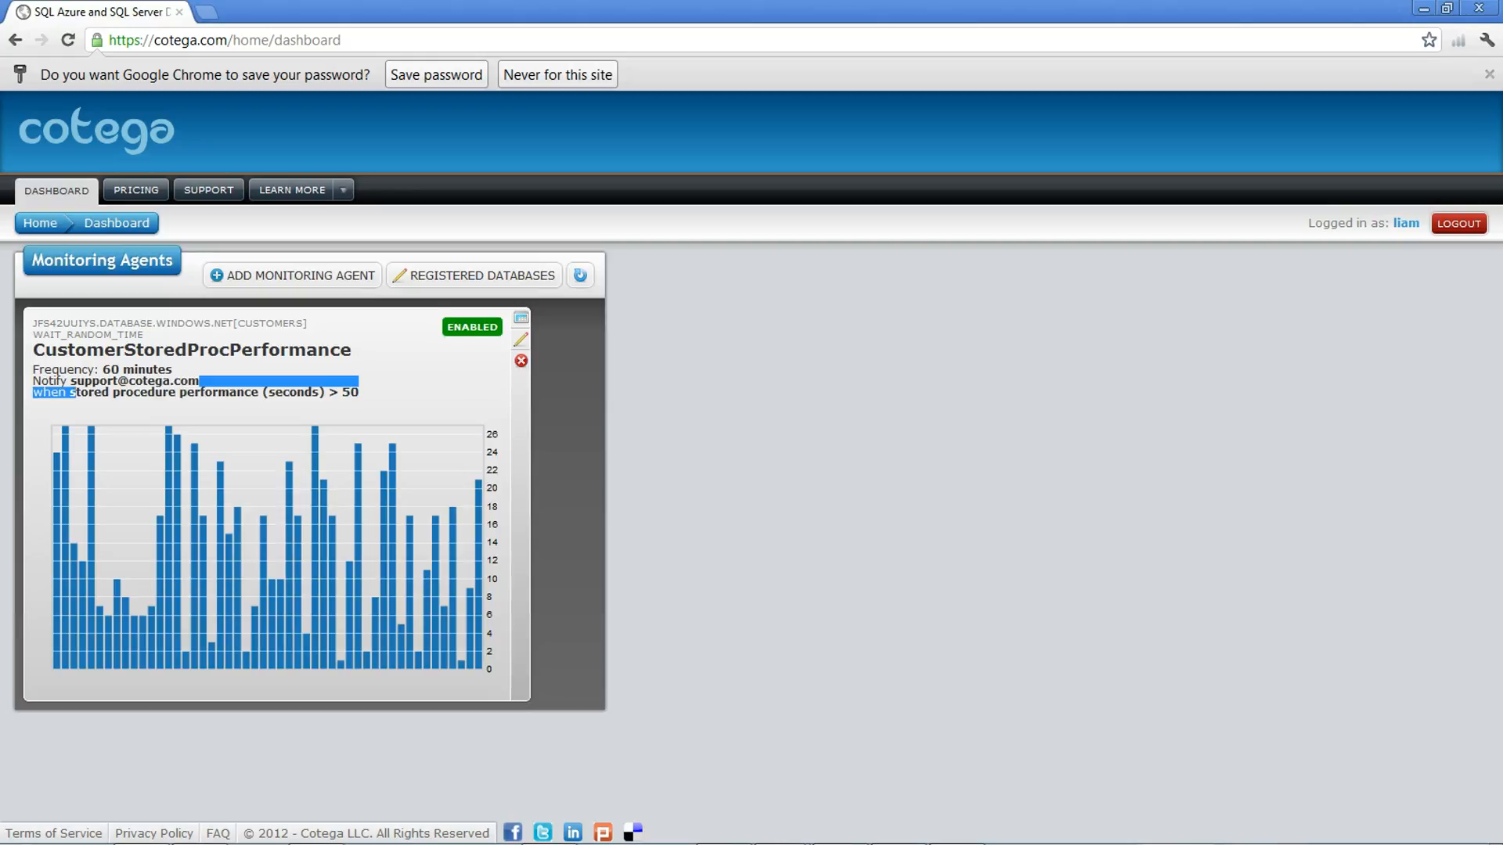
{"action": "double_click", "coordinate": [149, 381]}
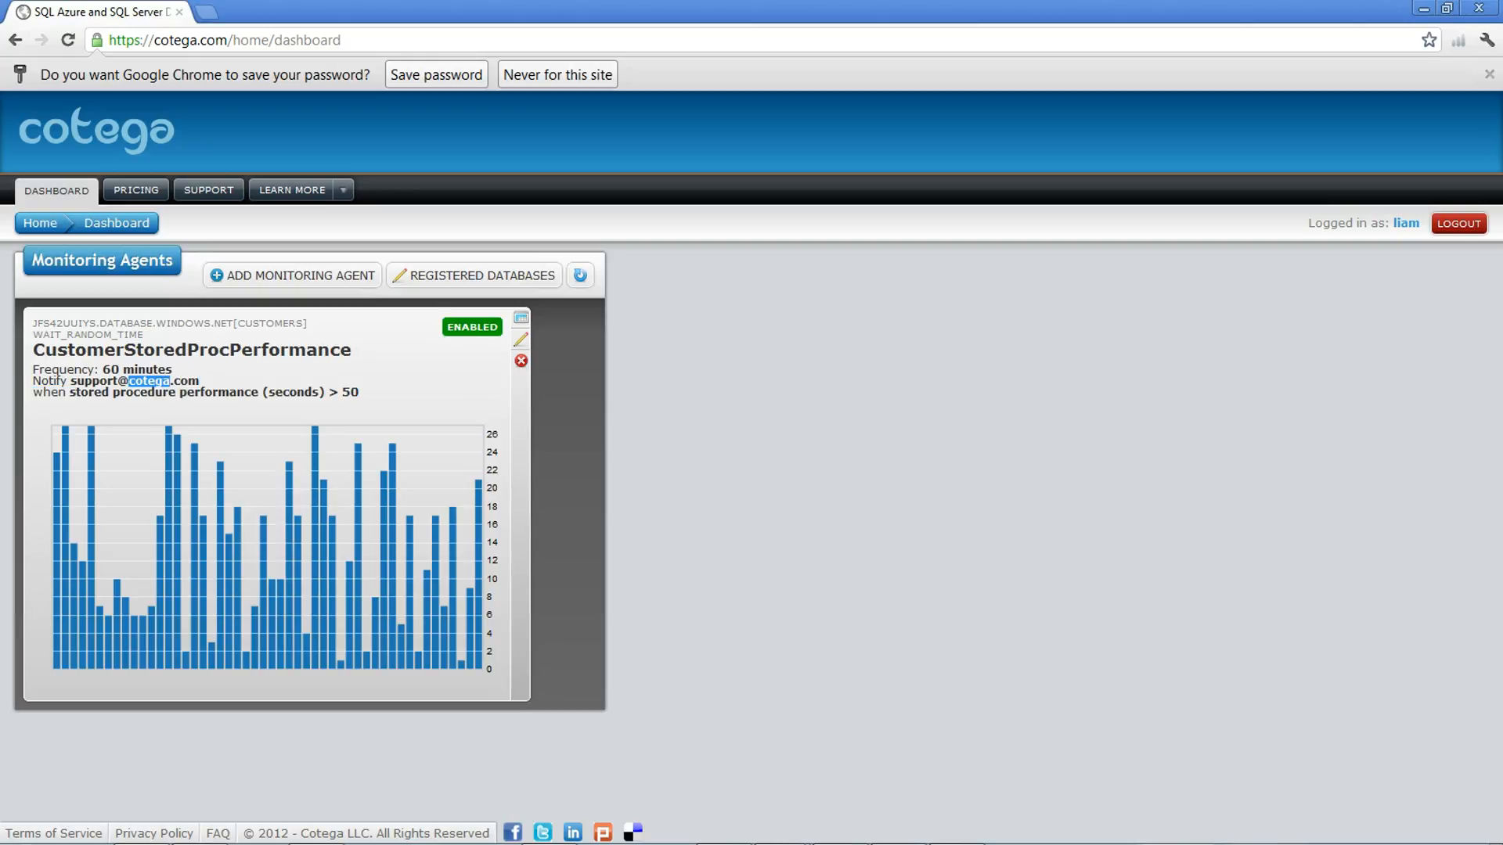
{"action": "left_click_drag", "start_coordinate": [176, 350], "coordinate": [33, 335]}
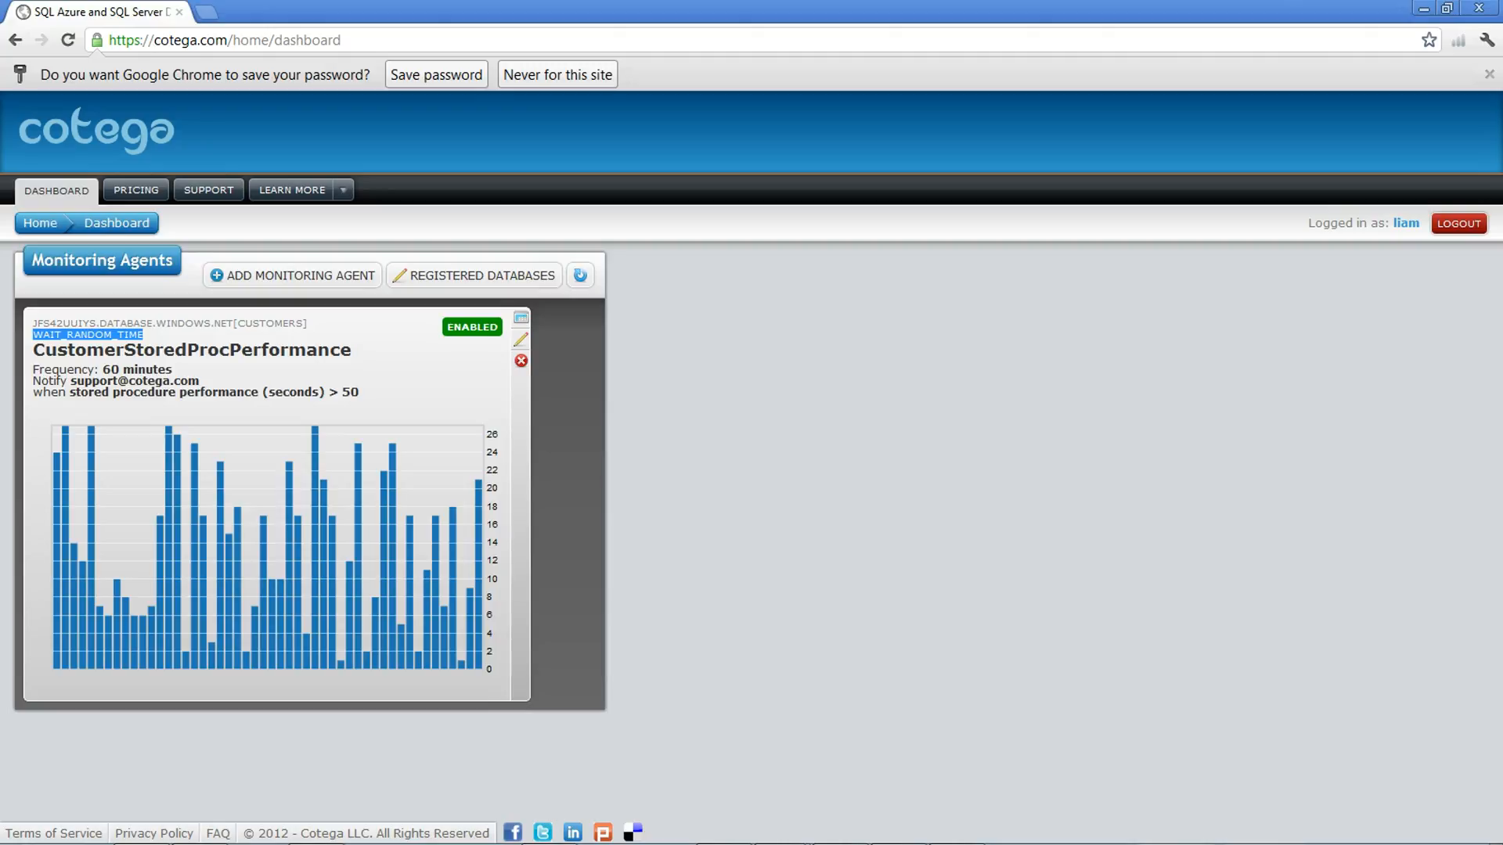
{"action": "left_click", "coordinate": [59, 381]}
Step: Start adding a new monitoring agent named Database Availability Test
{"action": "left_click", "coordinate": [293, 275]}
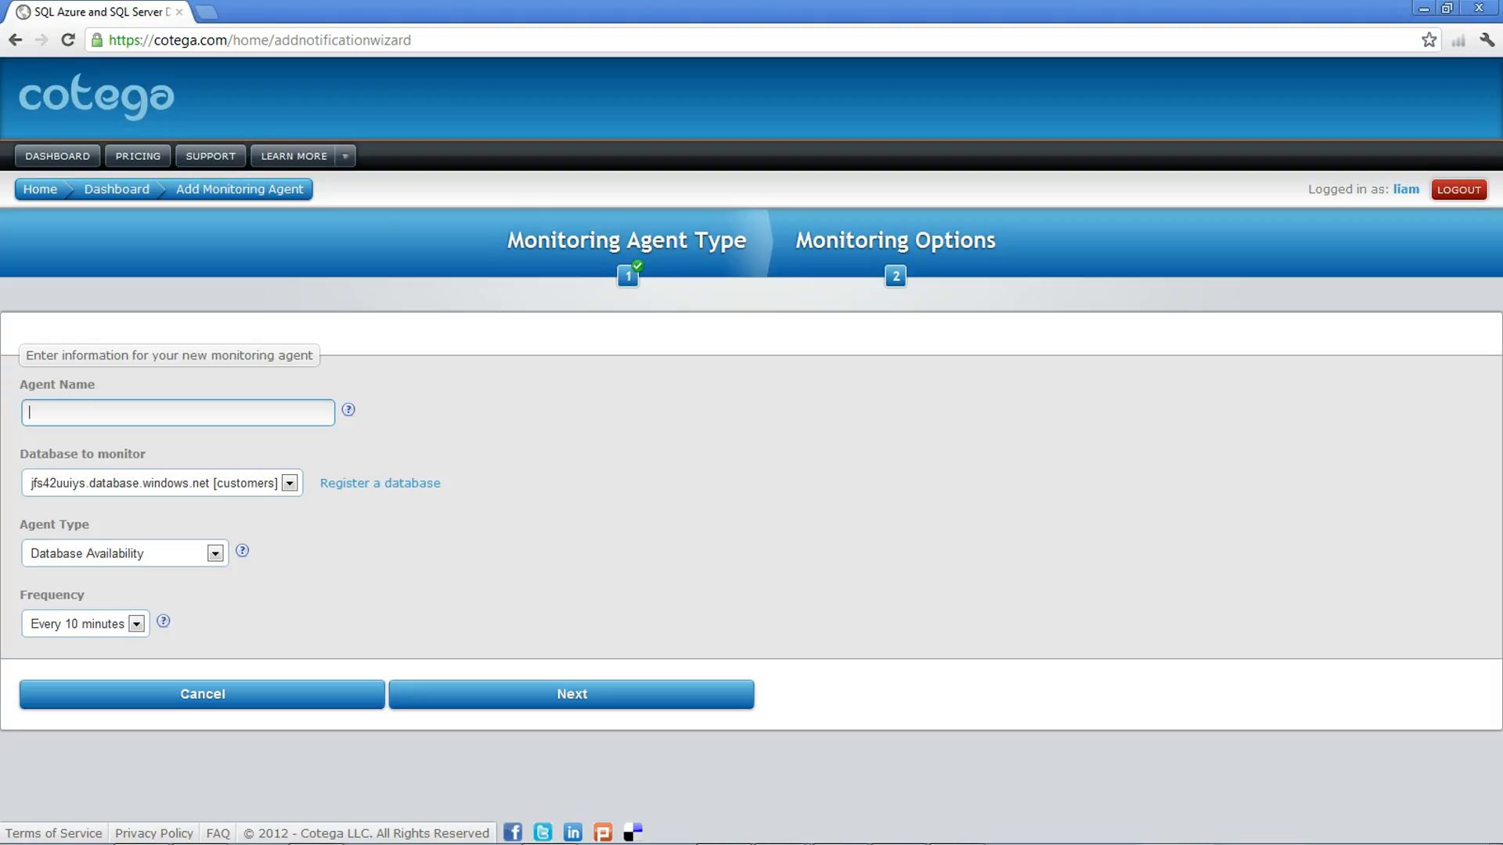
{"action": "type", "text": "Database Availability Test"}
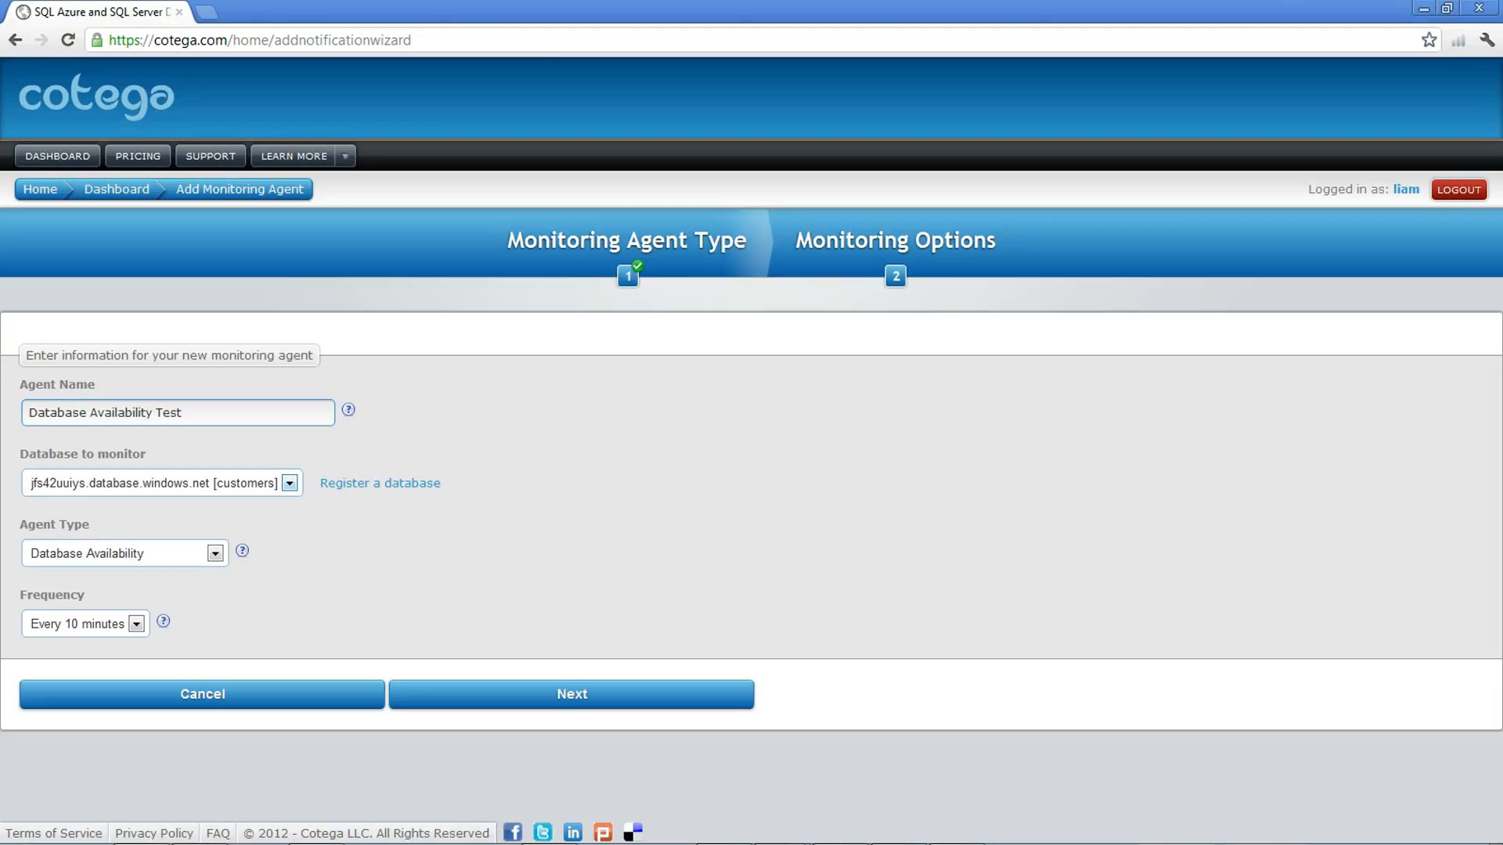
{"action": "left_click", "coordinate": [290, 483]}
{"action": "left_click", "coordinate": [290, 483]}
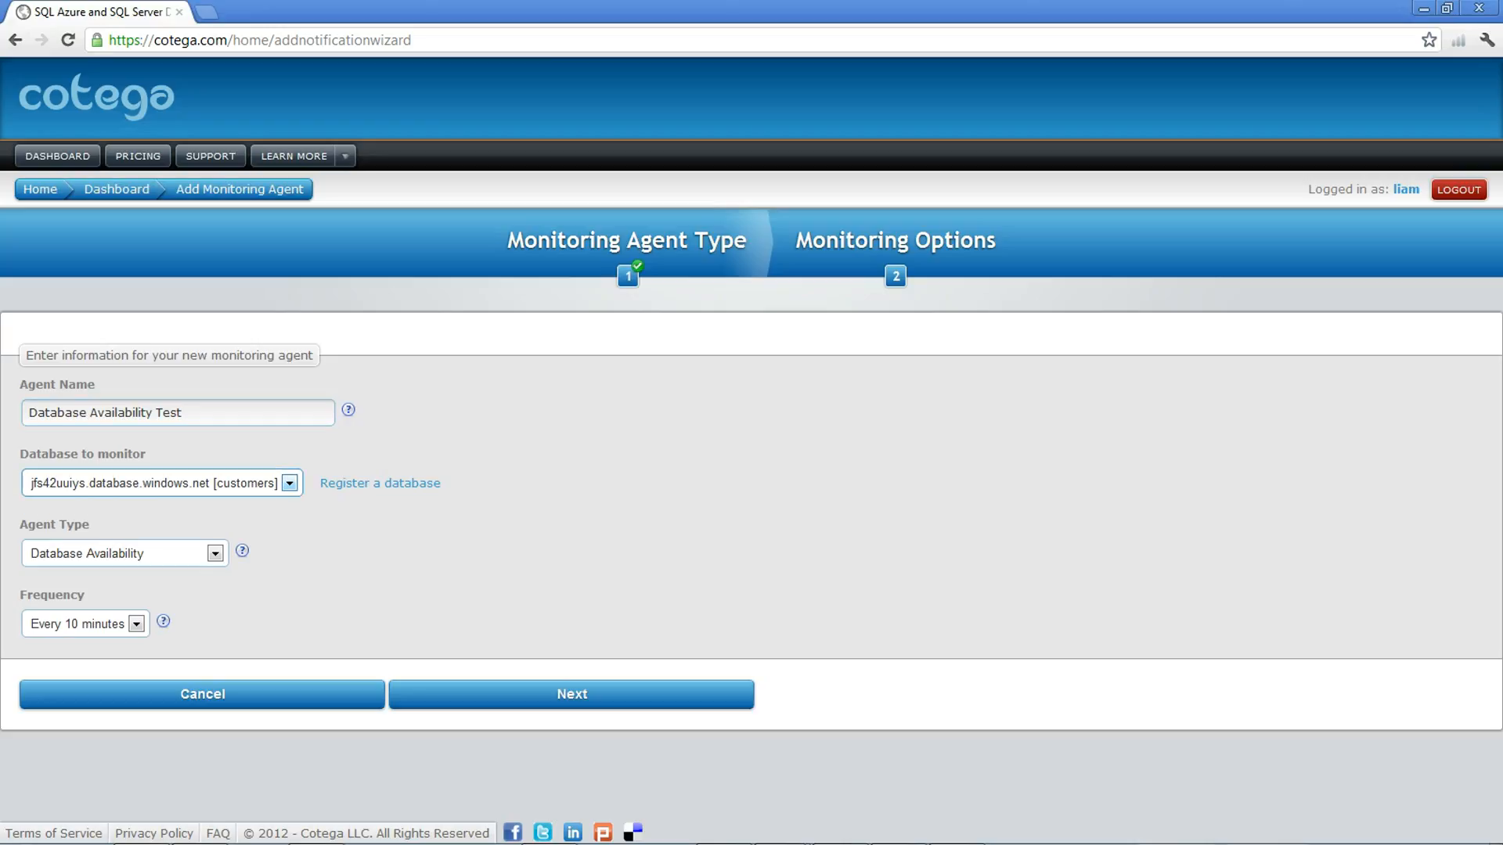
{"action": "left_click", "coordinate": [379, 483]}
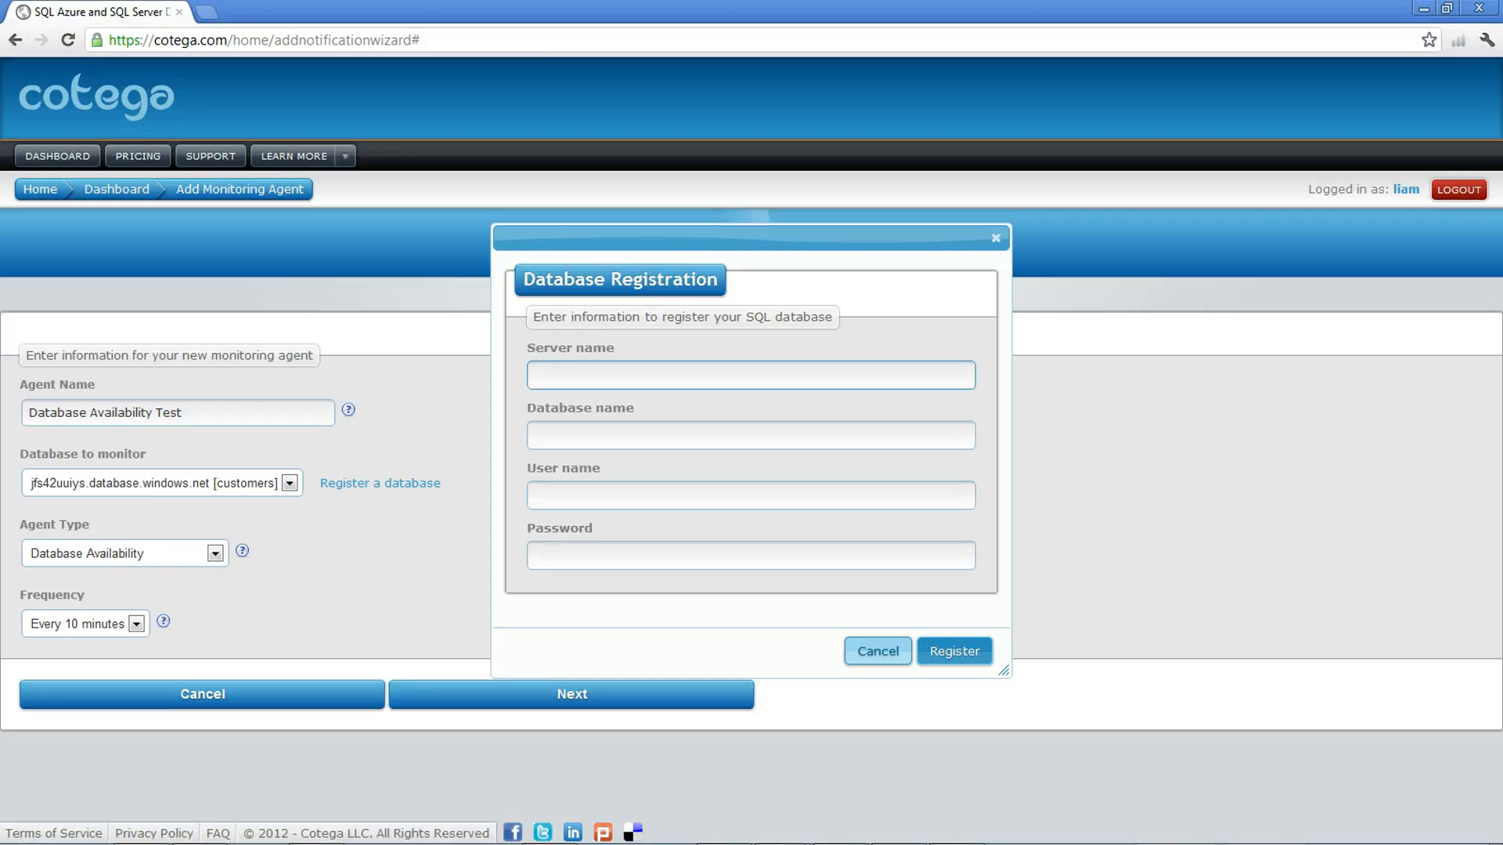
{"action": "left_click", "coordinate": [877, 651]}
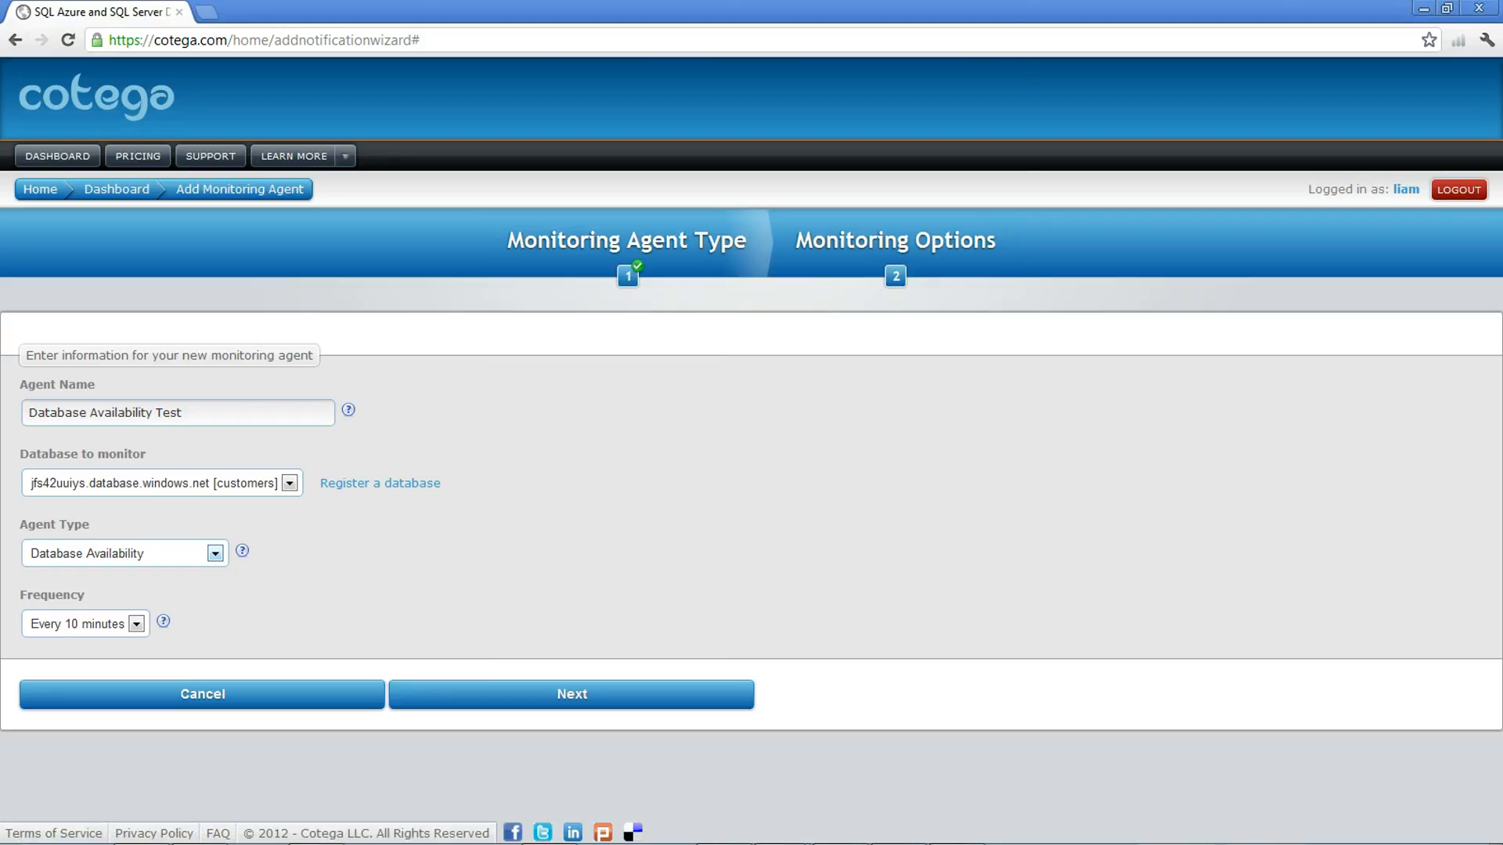
Step: Browse the agent type options and keep Database Availability as the agent type
{"action": "left_click", "coordinate": [215, 554]}
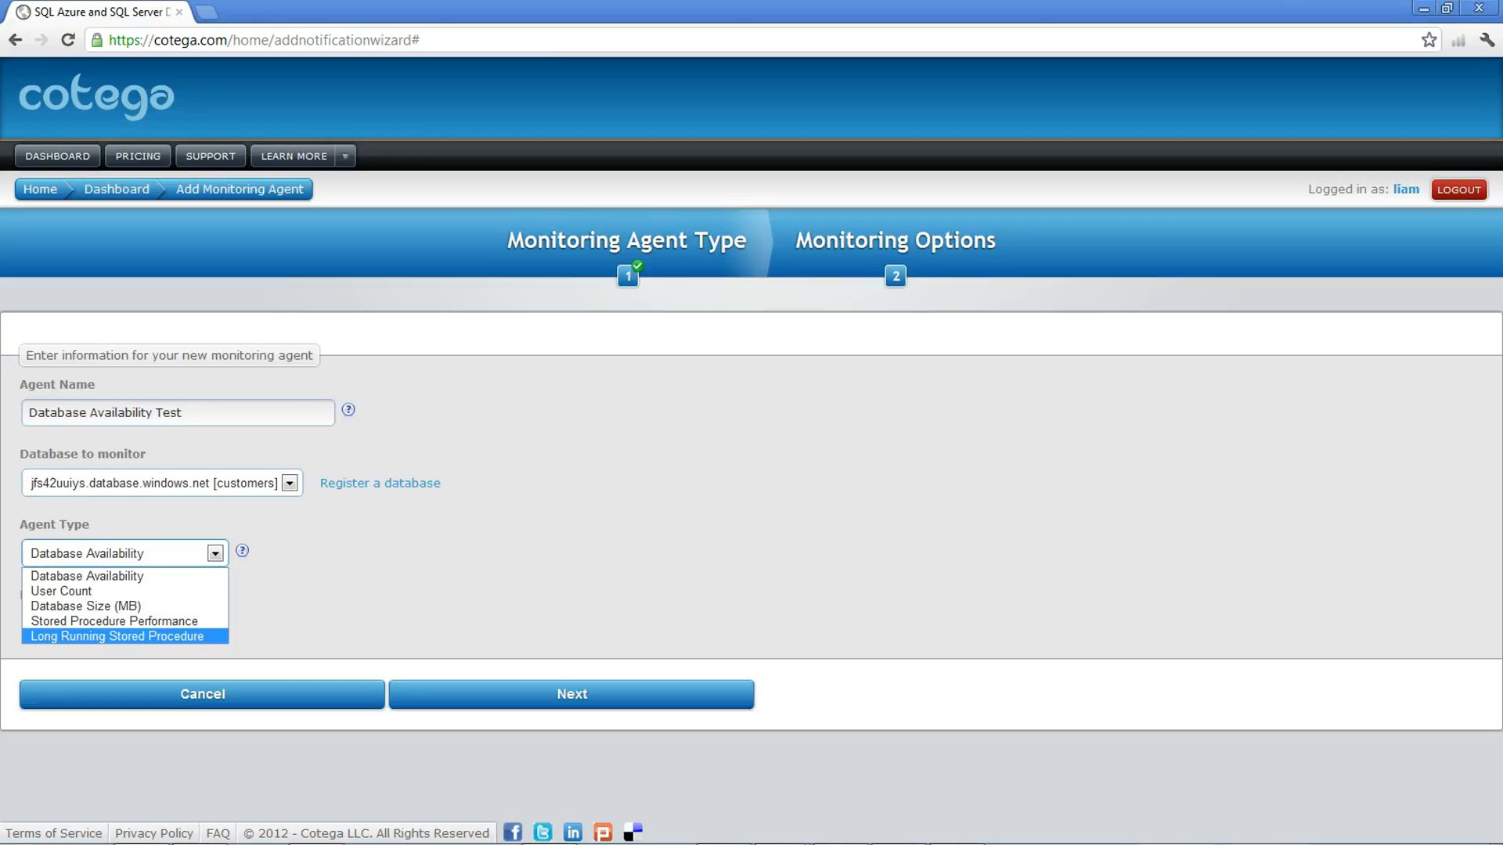
{"action": "key", "text": "Up"}
{"action": "key", "text": "Up"}
{"action": "key", "text": "Up"}
{"action": "key", "text": "Up"}
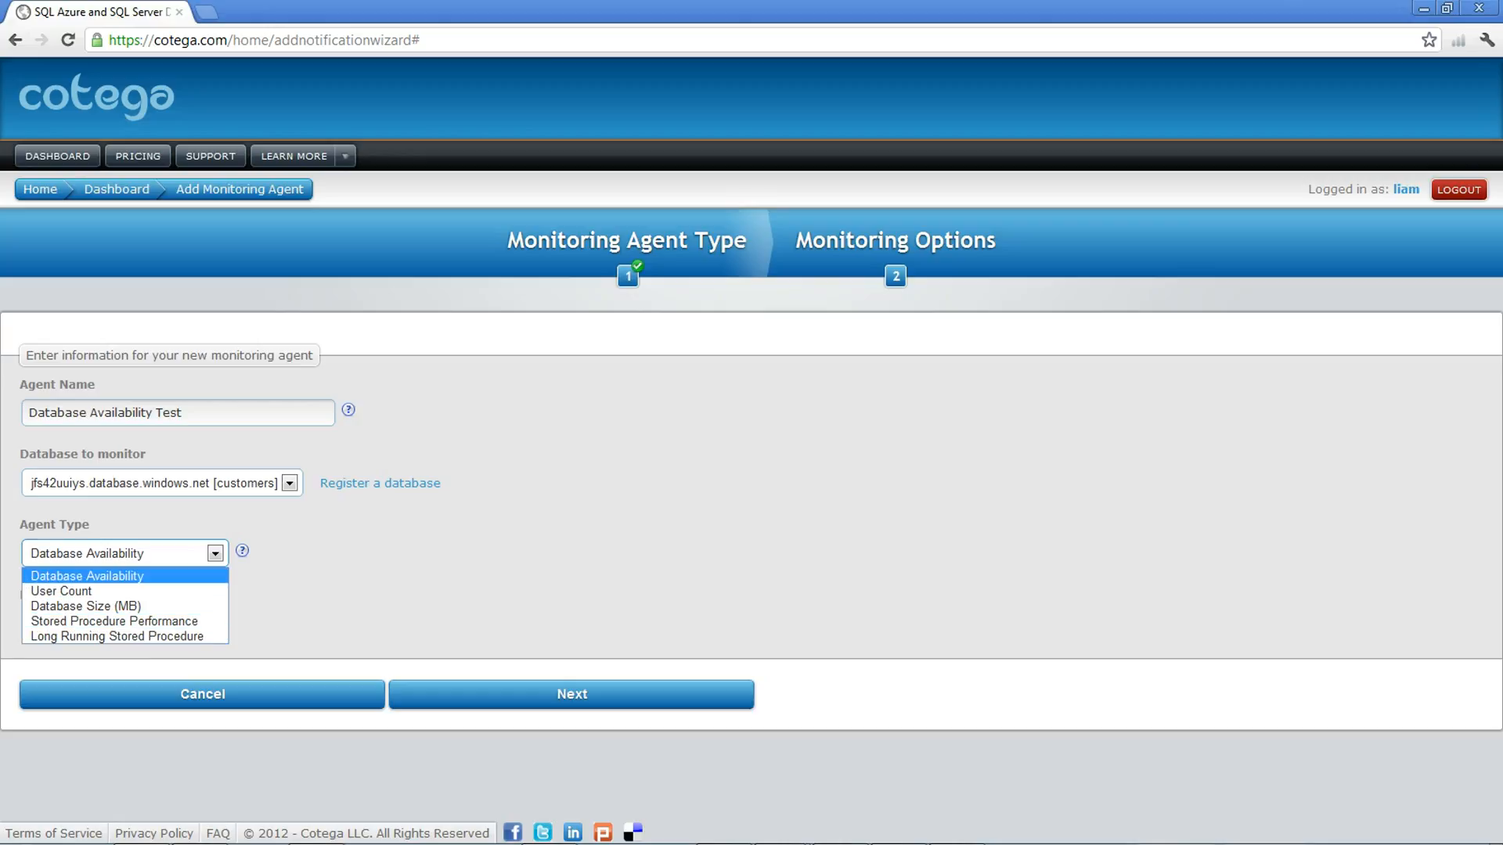
{"action": "key", "text": "Return"}
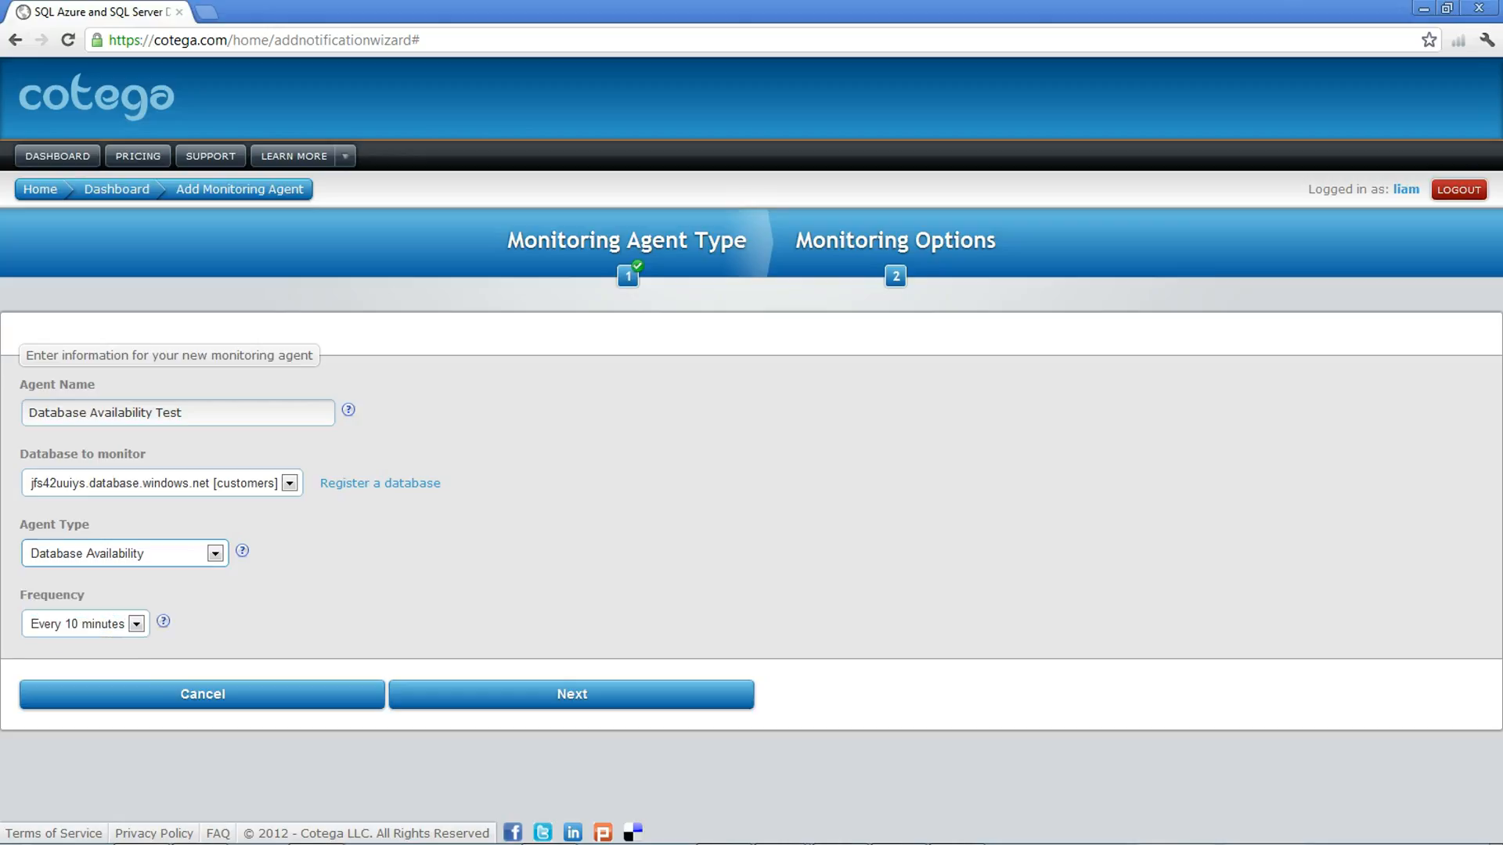
Step: Set the frequency to Every 5 minutes and continue to the monitoring options
{"action": "left_click", "coordinate": [137, 624]}
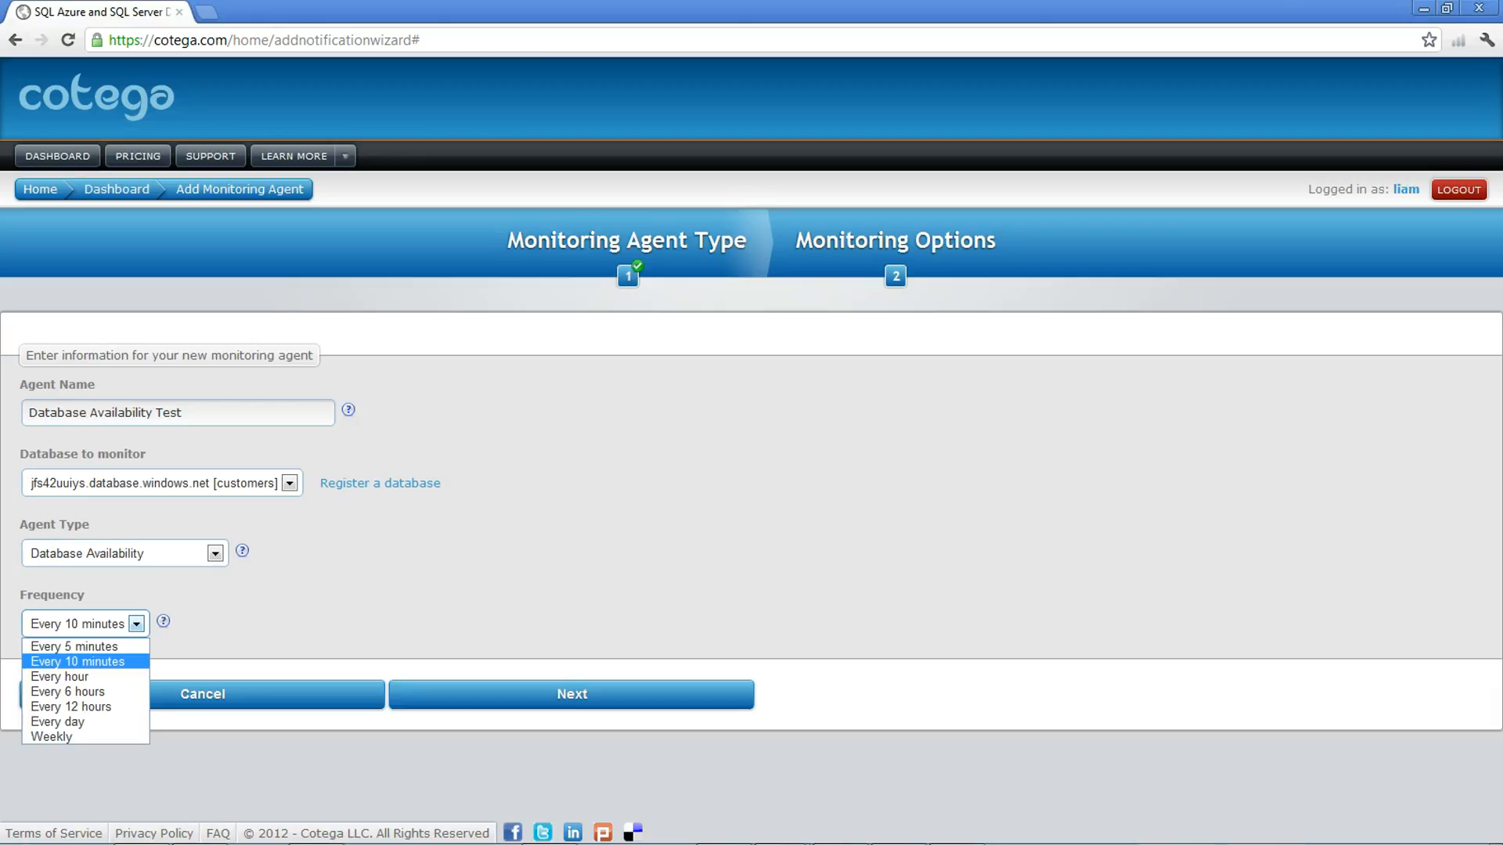
{"action": "key", "text": "Up"}
{"action": "key", "text": "Down"}
{"action": "key", "text": "Up"}
{"action": "key", "text": "Return"}
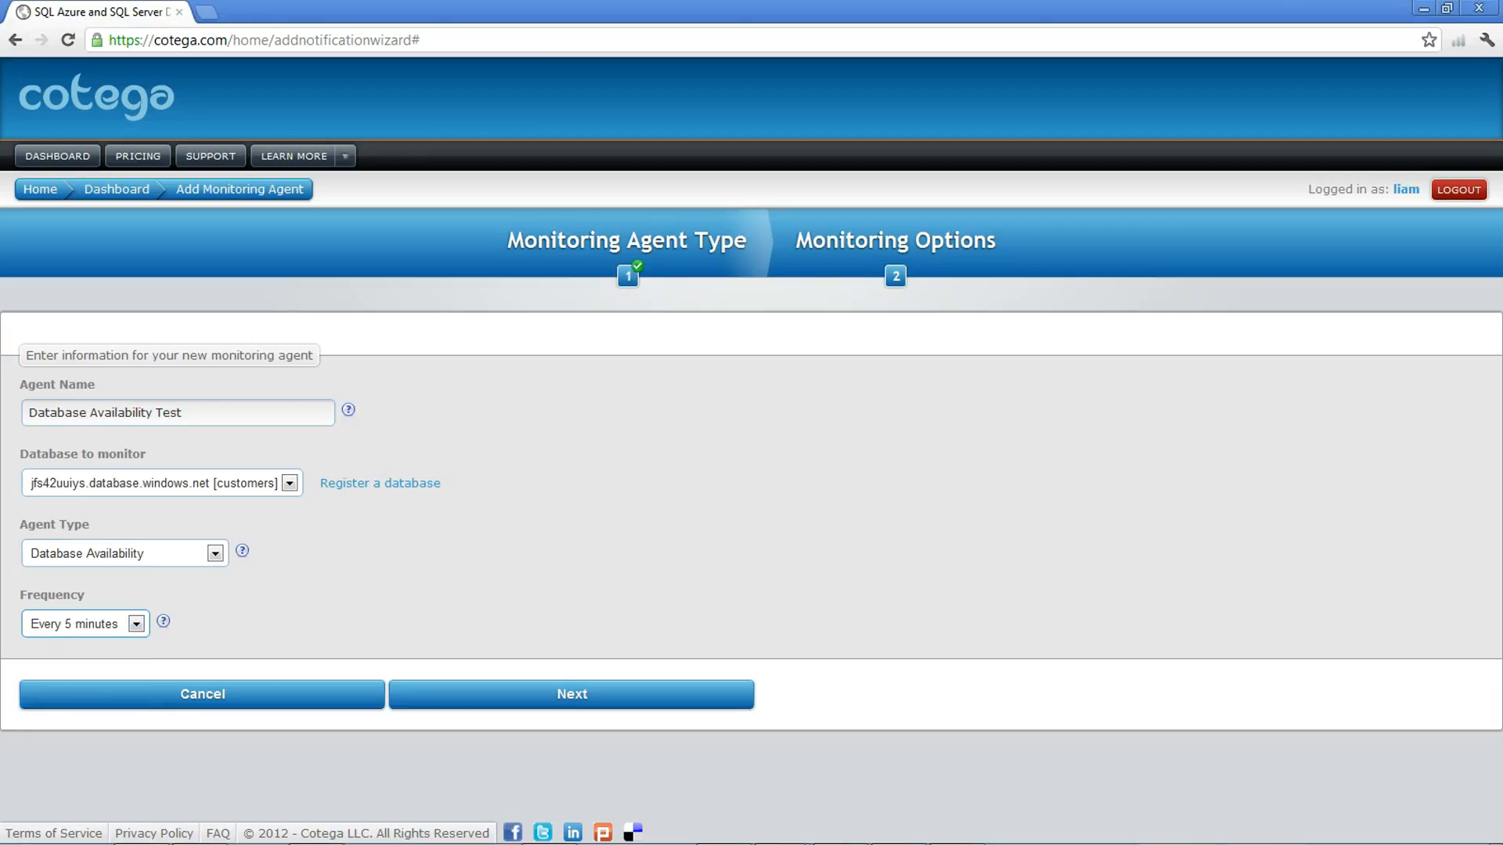
{"action": "left_click", "coordinate": [572, 694]}
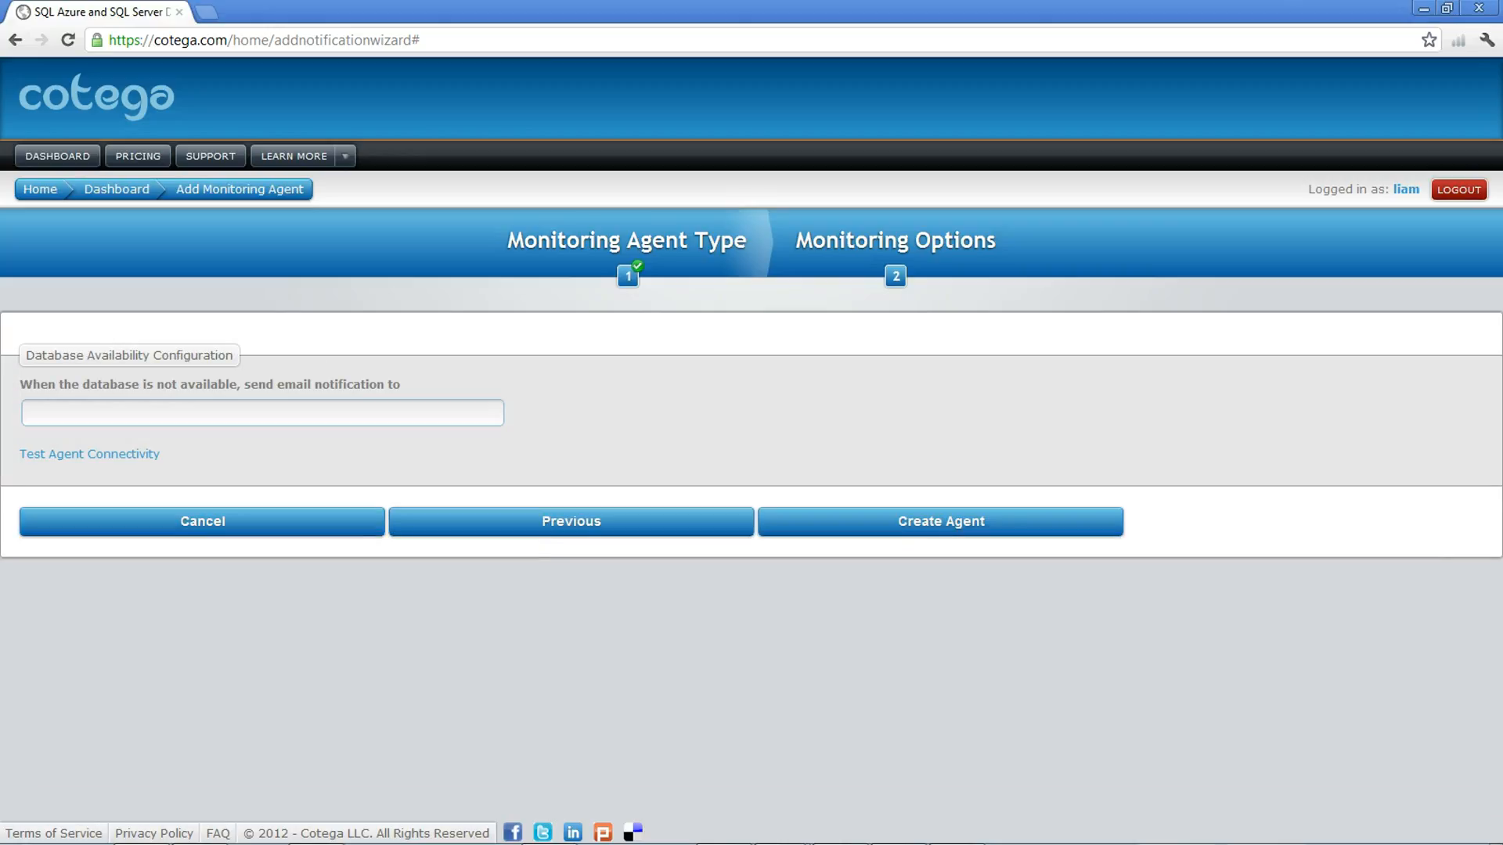
Step: Enter the support e-mail address as the notification recipient and test the agent's connectivity
{"action": "left_click", "coordinate": [263, 414]}
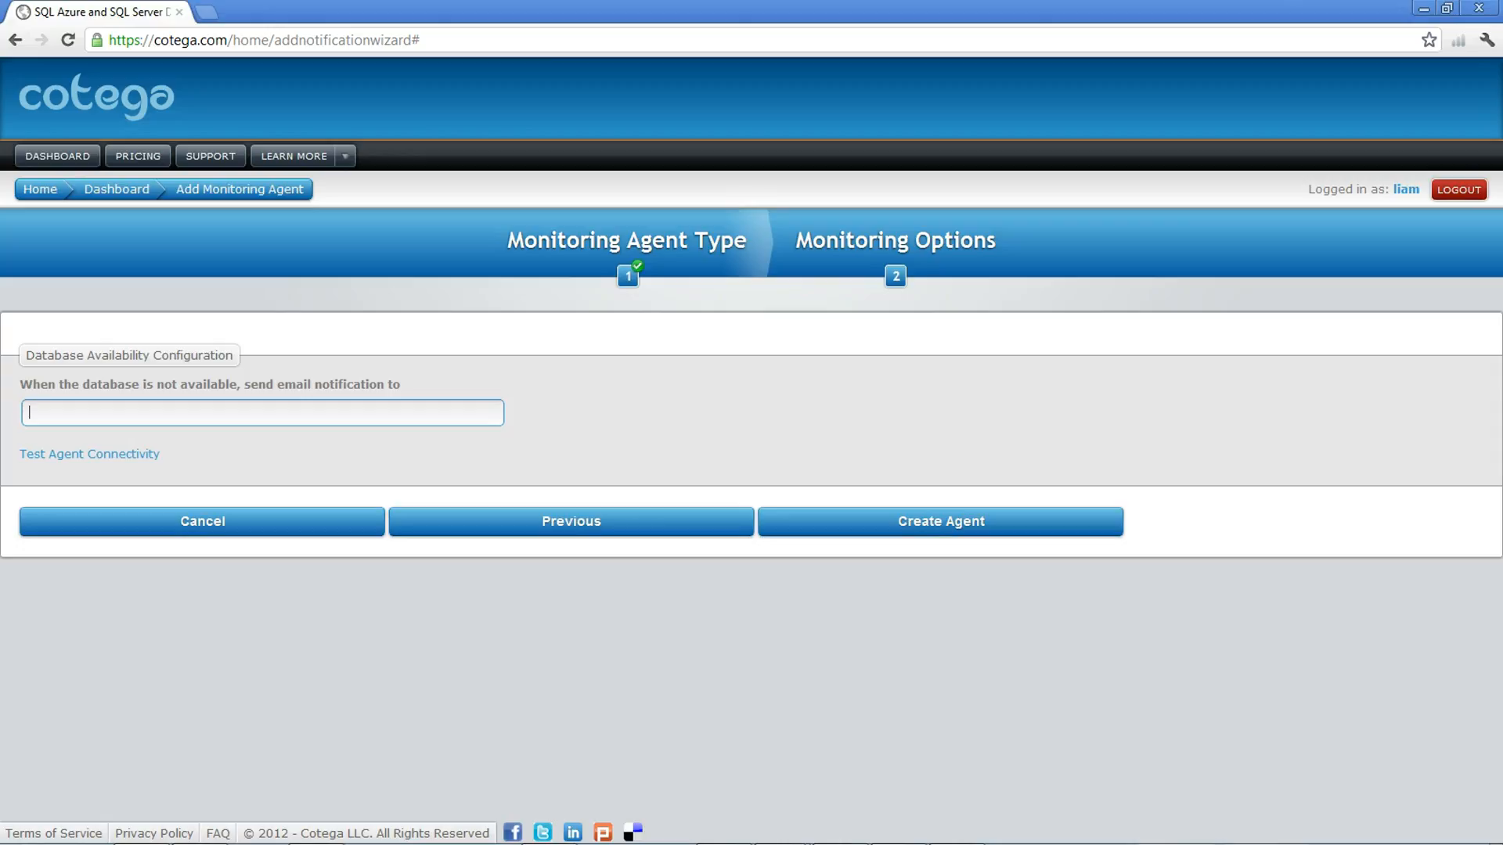
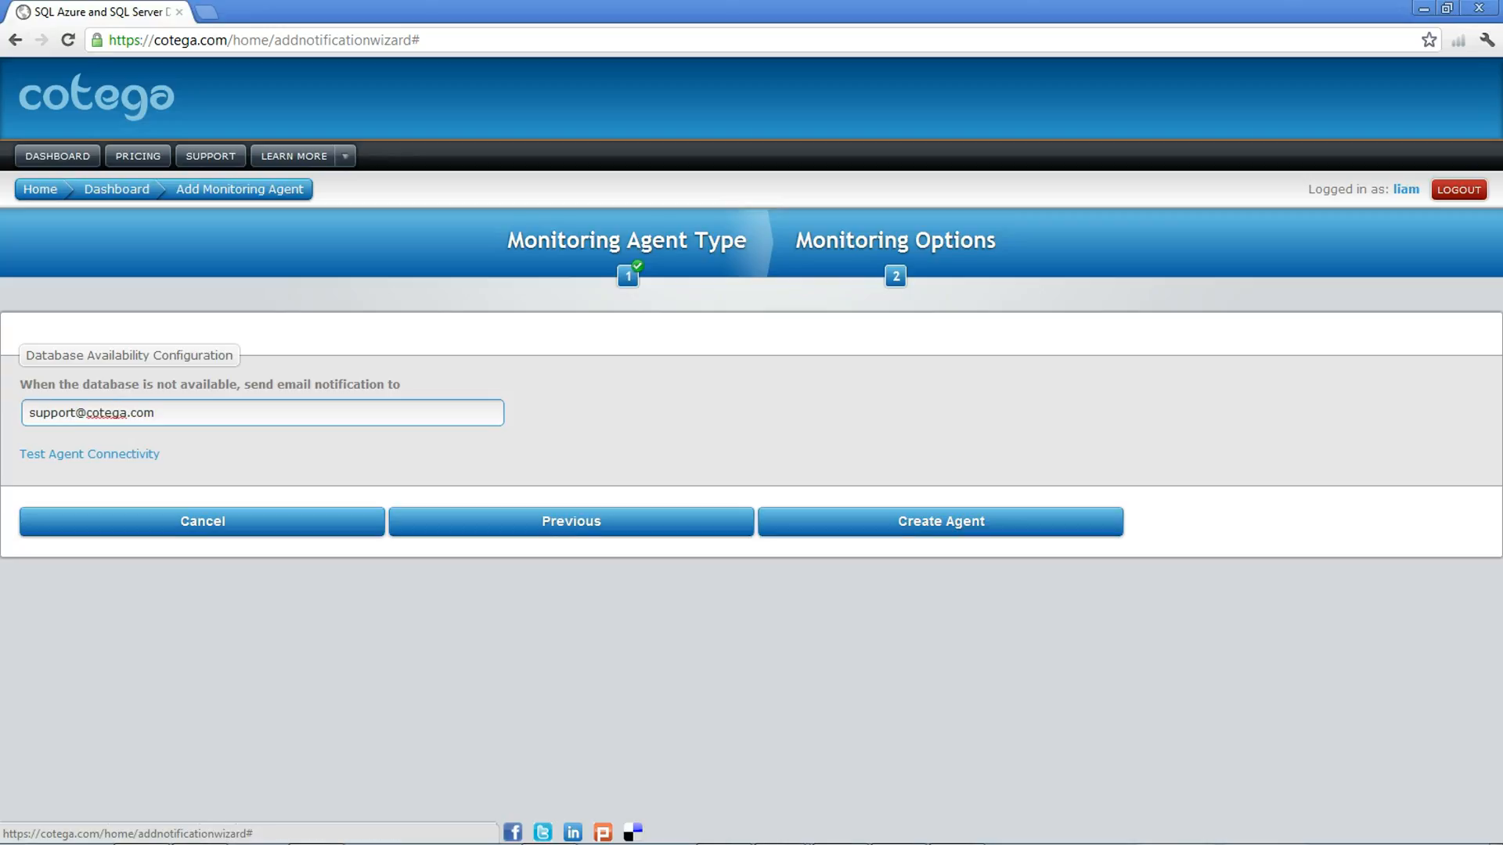
{"action": "left_click", "coordinate": [89, 454]}
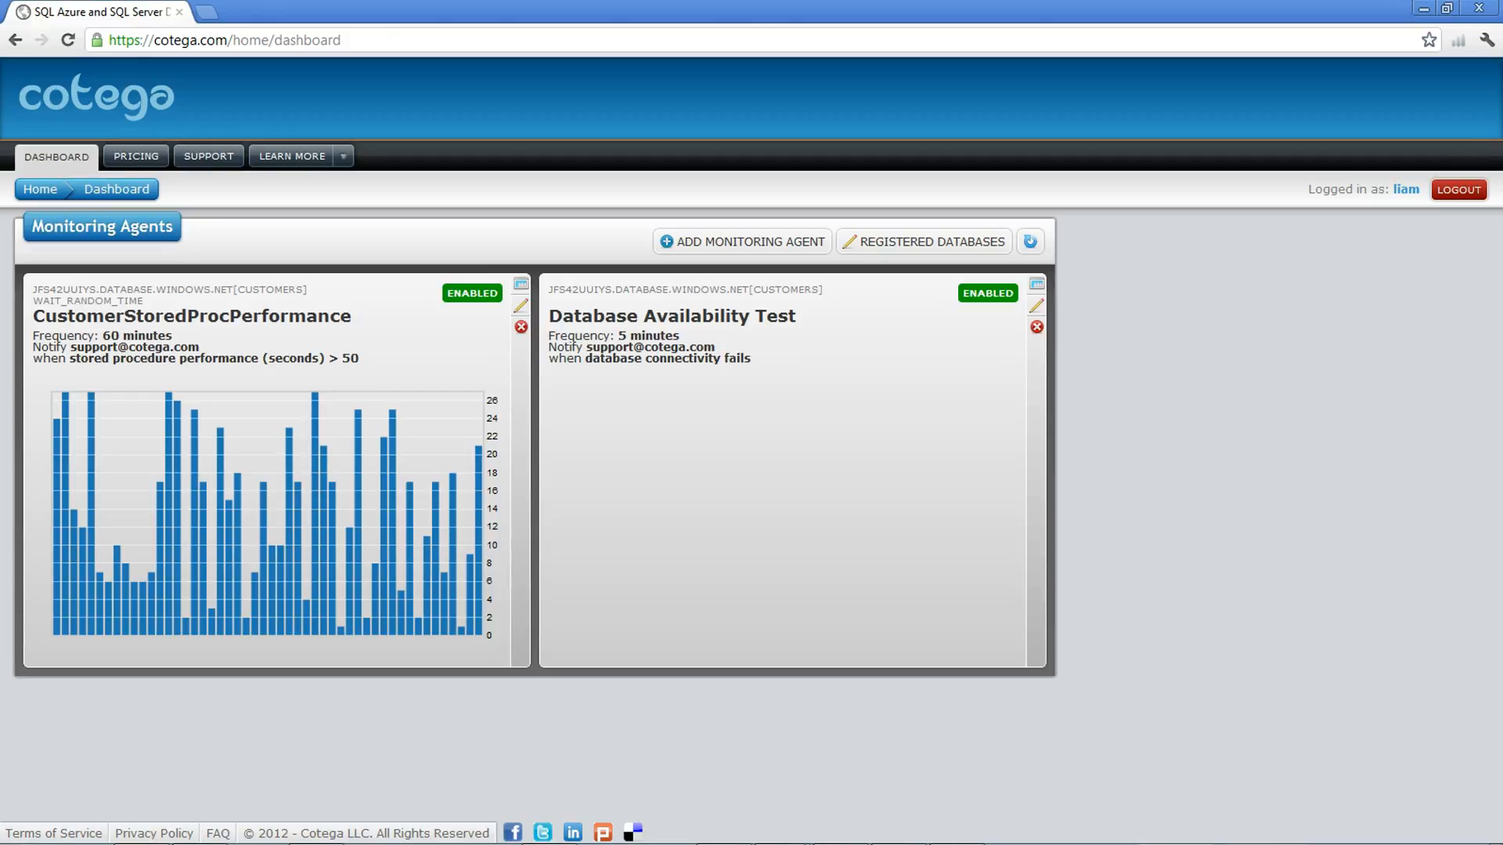
Step: Refresh the agents and query the CustomerStoredProcPerformance agent's logs from 3/14/2012 14:00 to 3/15/2012 14:00
{"action": "left_click", "coordinate": [1030, 242]}
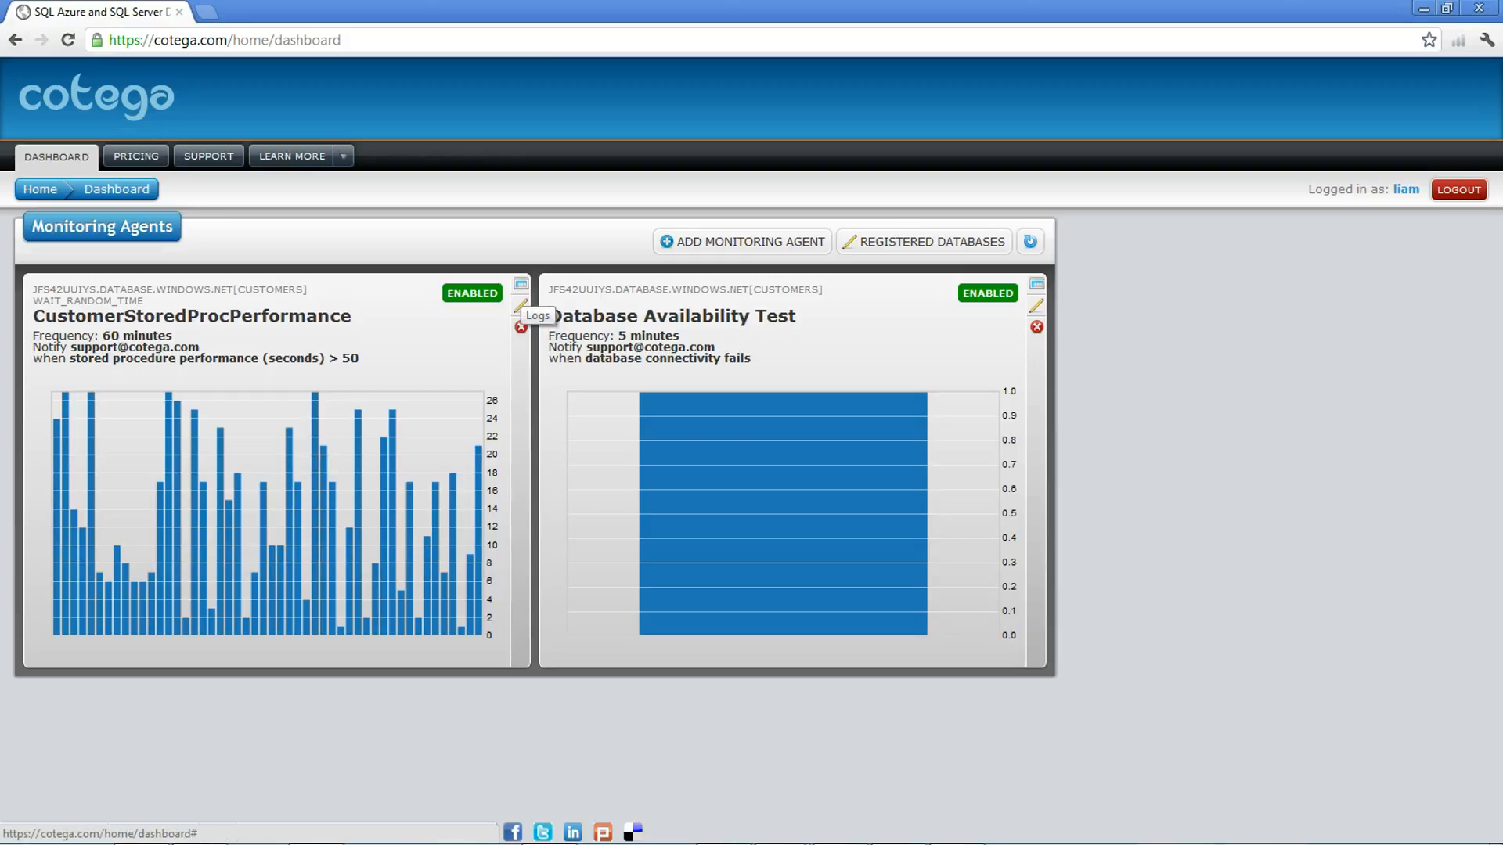
{"action": "left_click", "coordinate": [521, 287]}
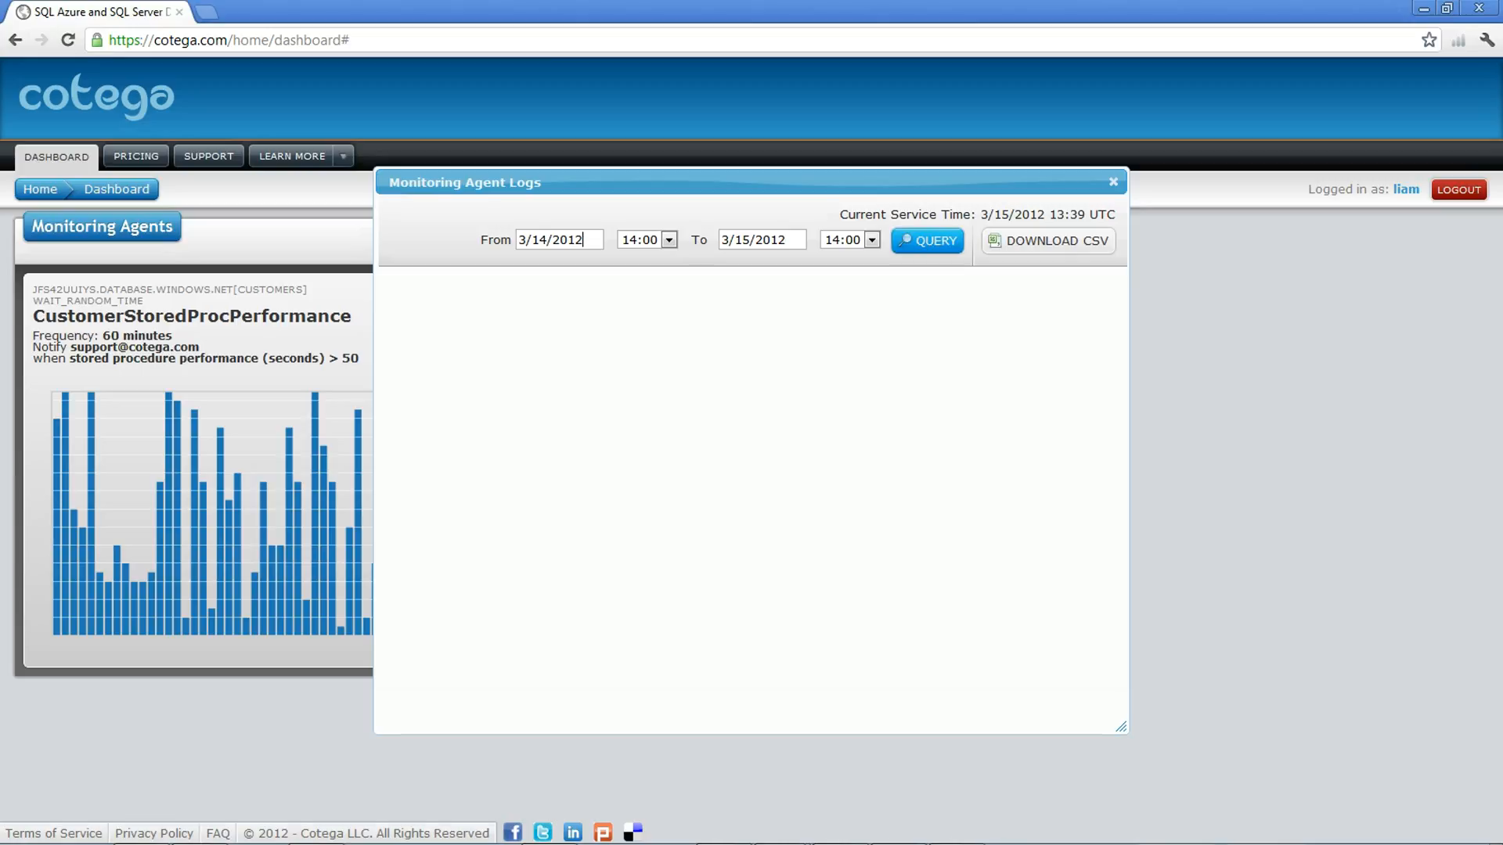
{"action": "left_click", "coordinate": [925, 241]}
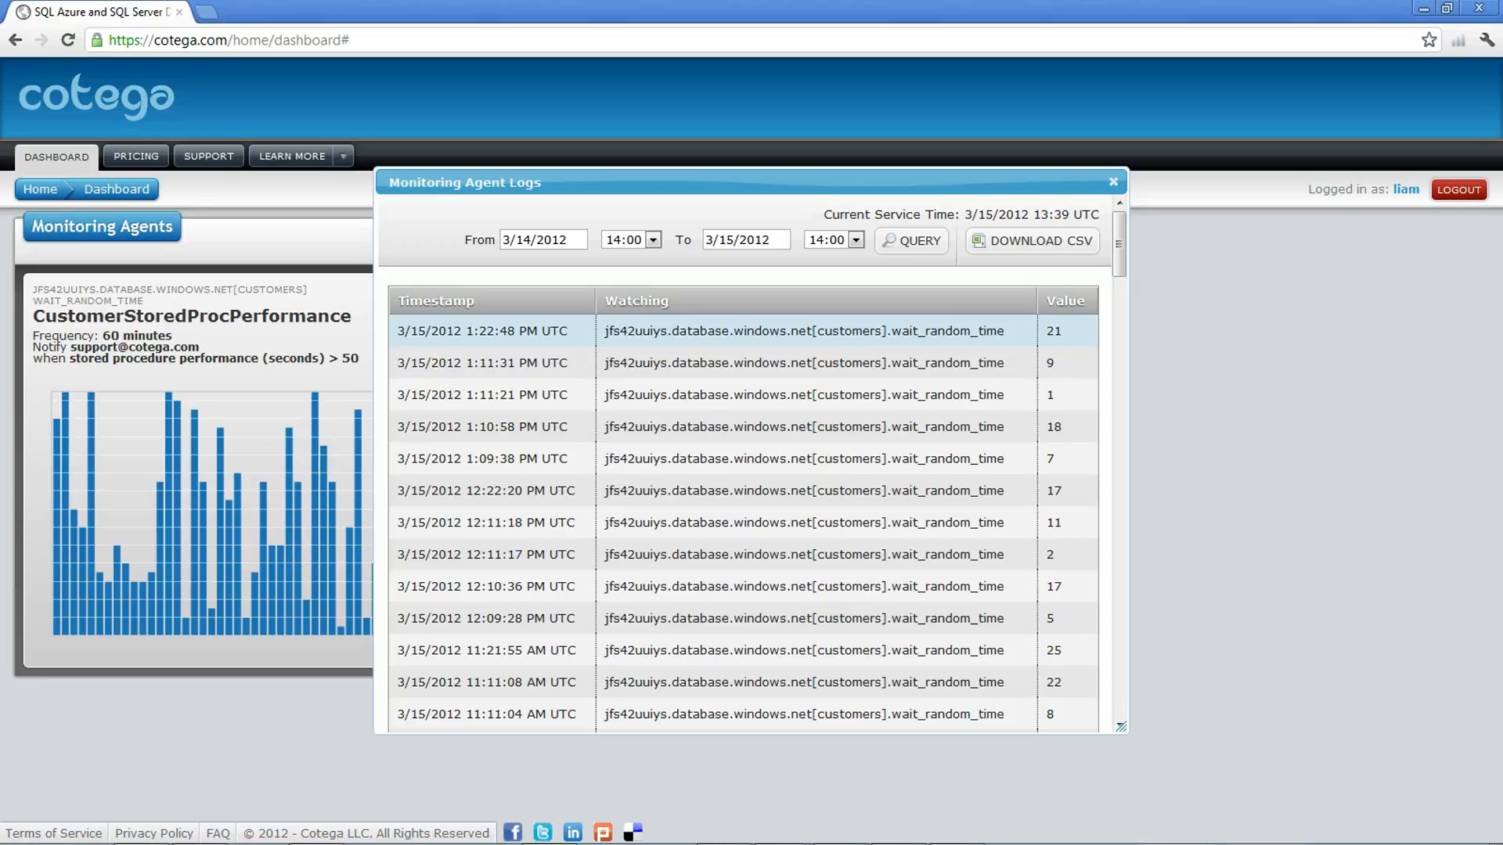
Step: Download the queried logs as a CSV file and close the logs window
{"action": "left_click_drag", "start_coordinate": [541, 330], "coordinate": [567, 330]}
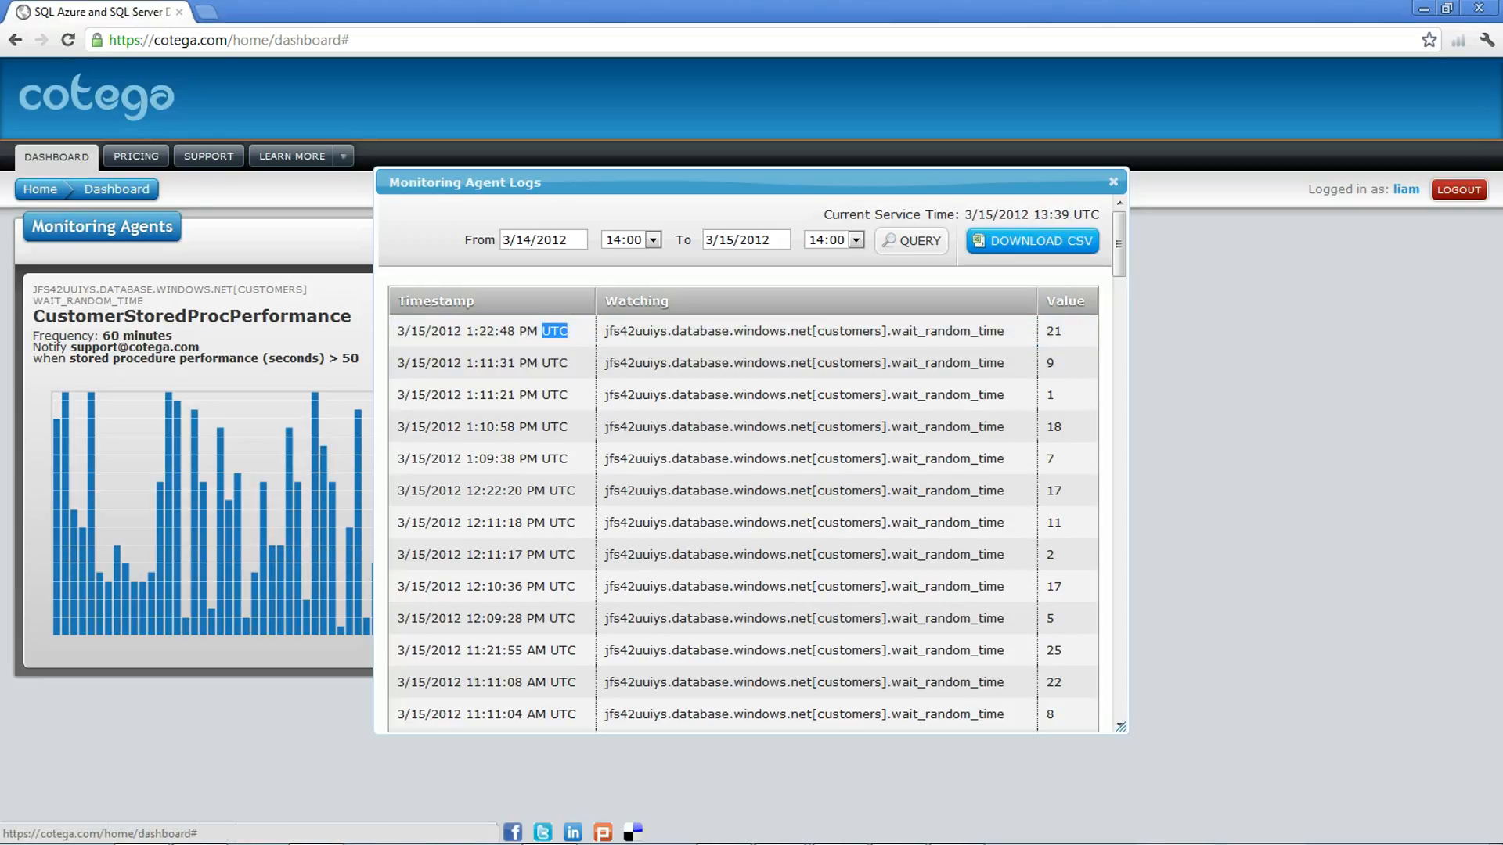
{"action": "left_click", "coordinate": [1033, 240]}
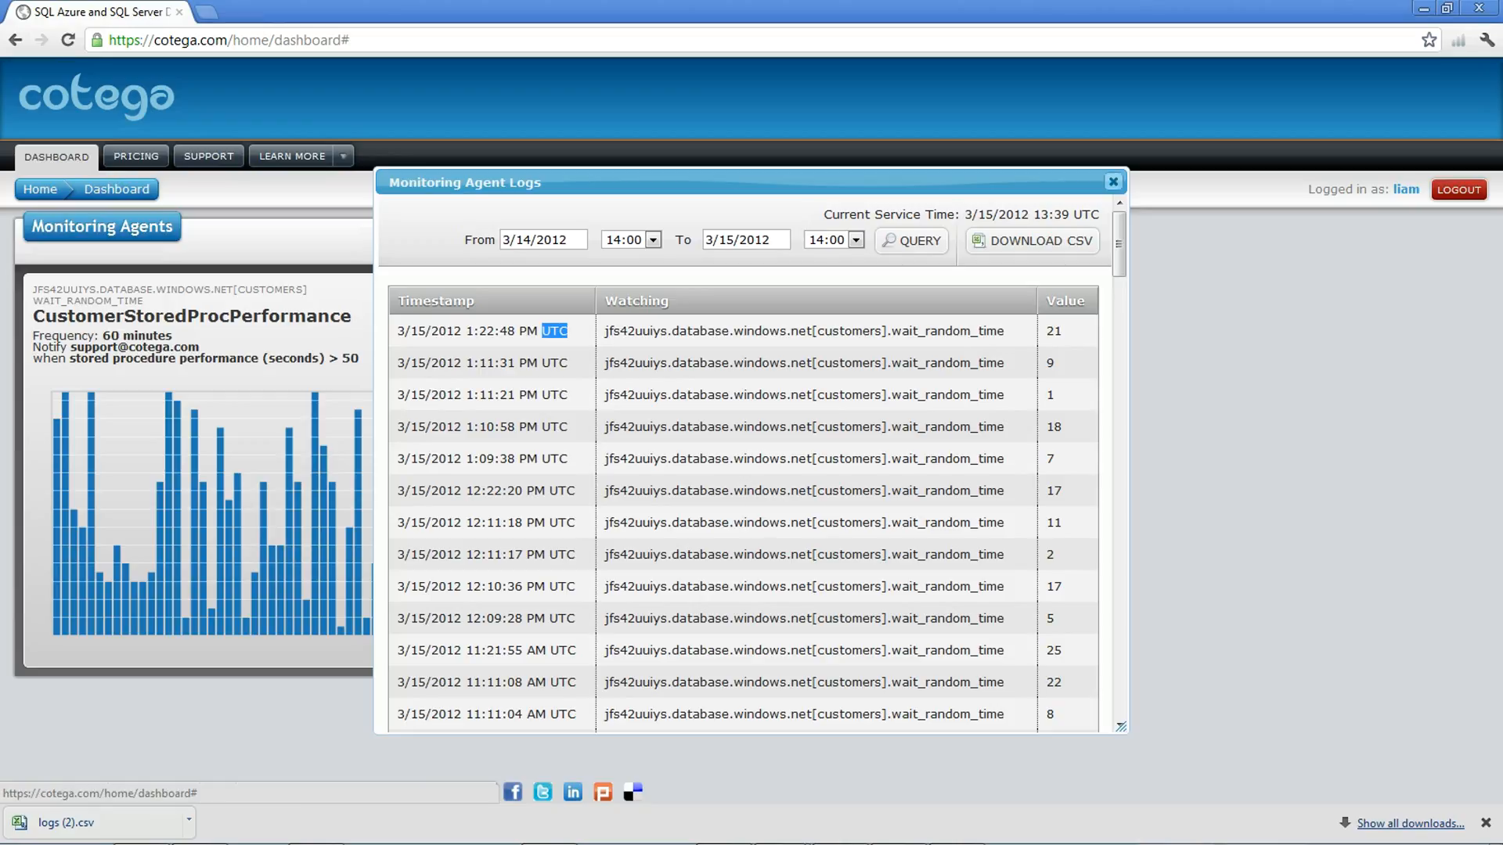
{"action": "left_click", "coordinate": [1112, 182]}
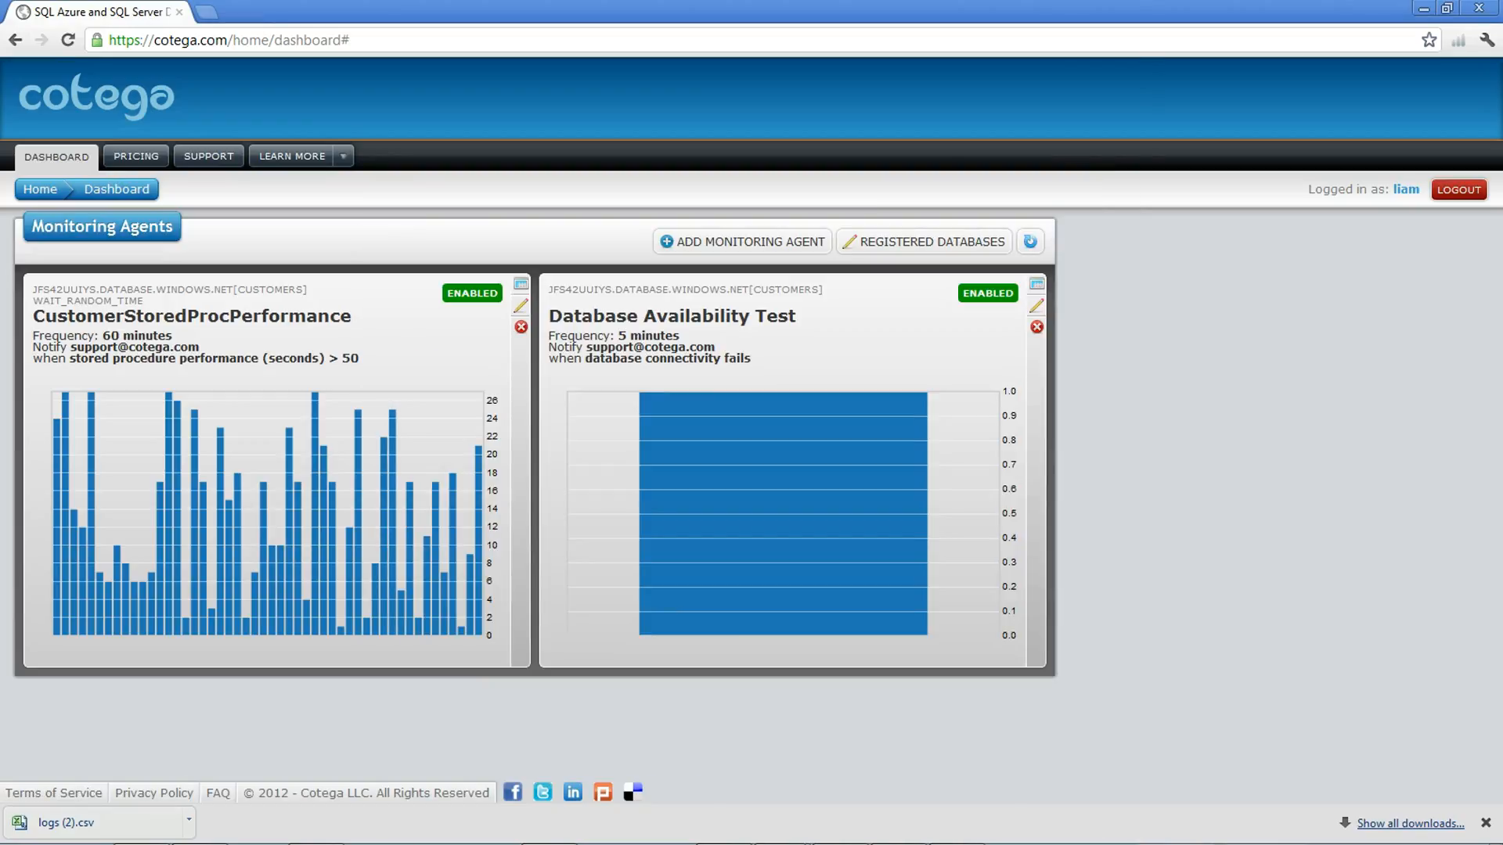